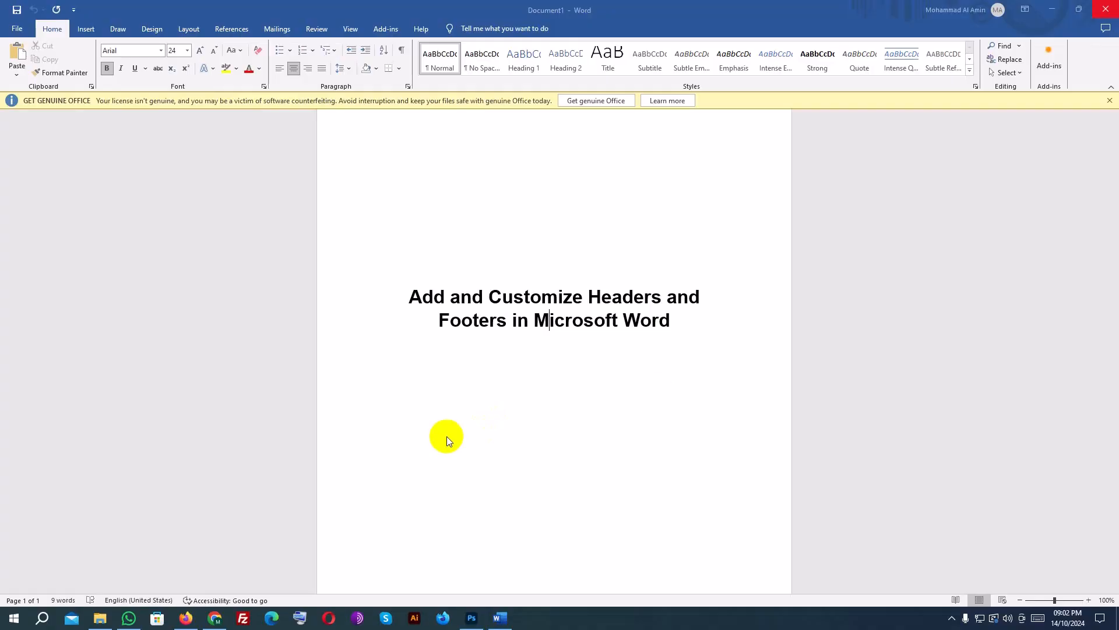
Create a new blank document and bring up the commands for inserting page elements.
{"action": "left_click", "coordinate": [15, 29]}
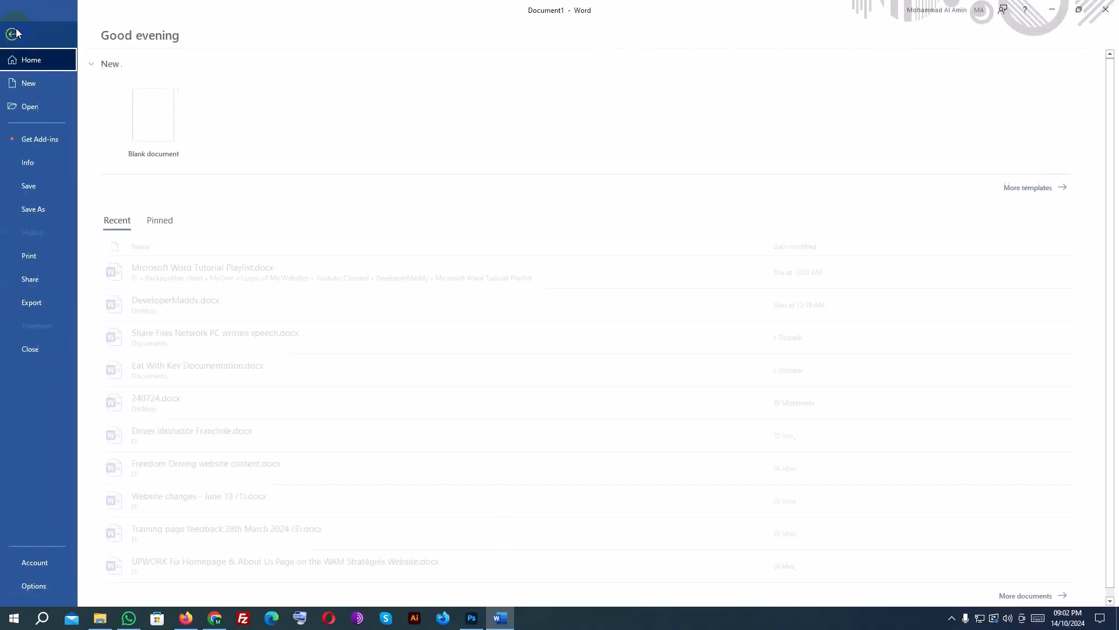
{"action": "left_click", "coordinate": [142, 120]}
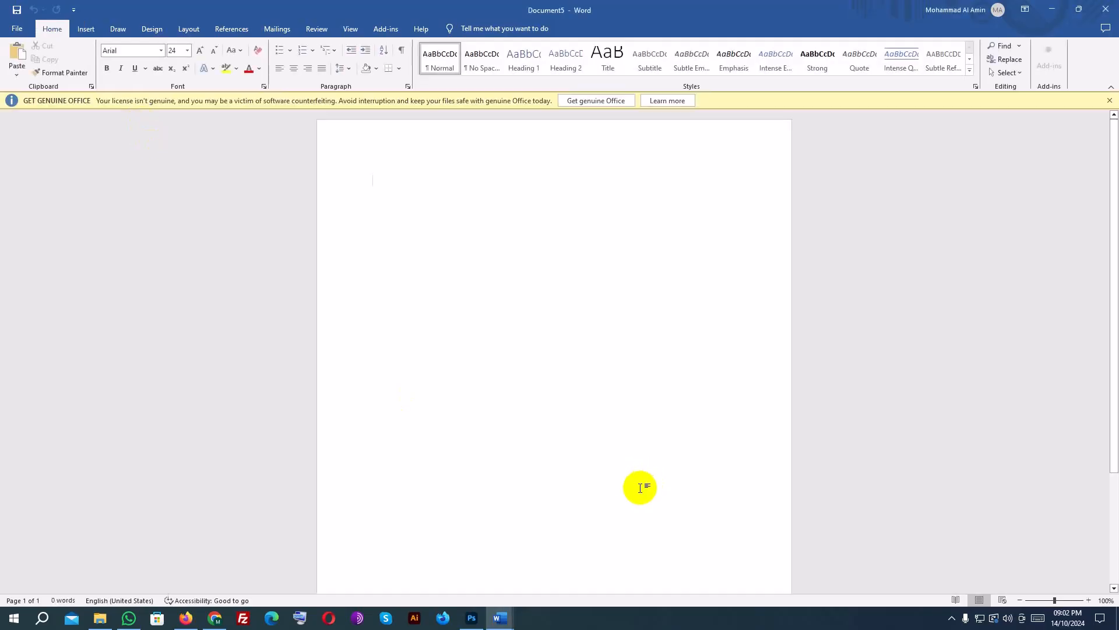
{"action": "left_click", "coordinate": [86, 31]}
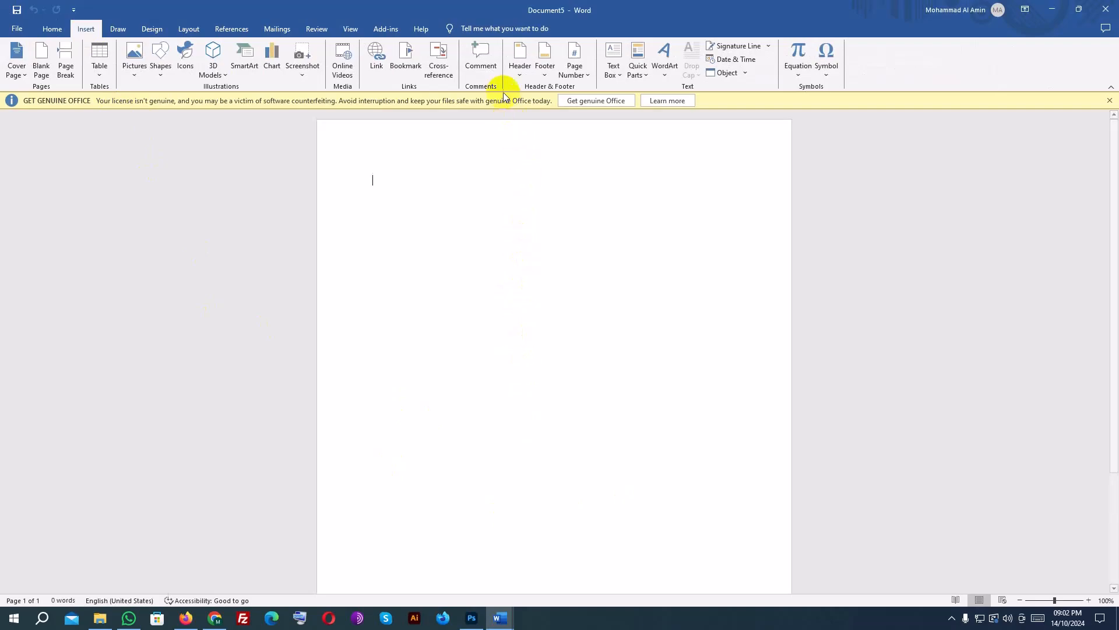
{"action": "key", "text": "Print"}
{"action": "left_click_drag", "start_coordinate": [504, 29], "coordinate": [599, 96]}
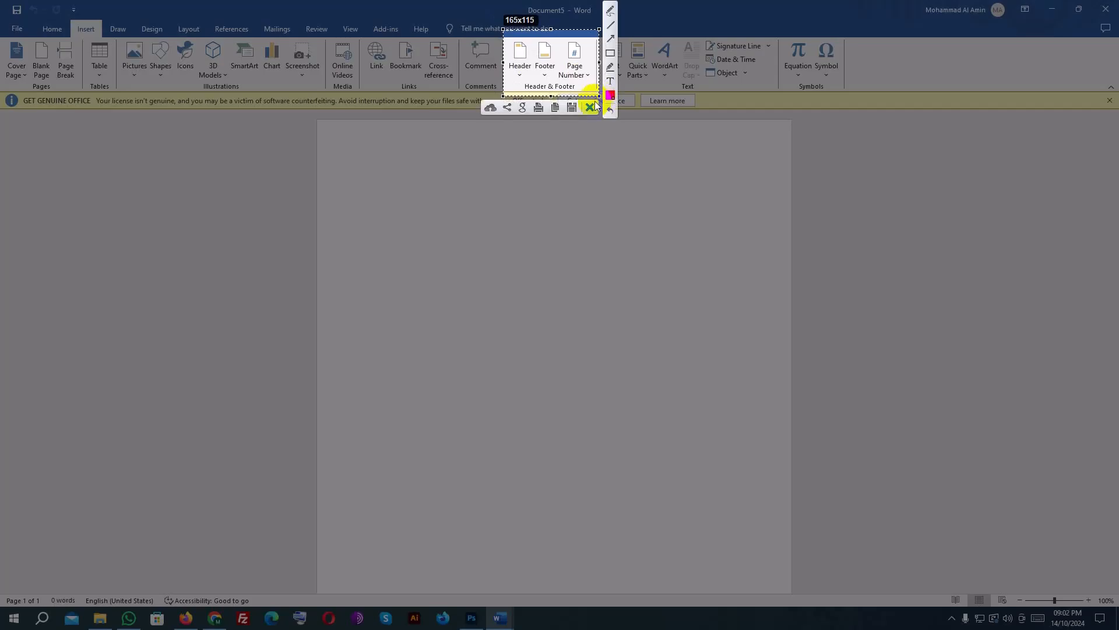
{"action": "left_click", "coordinate": [591, 107]}
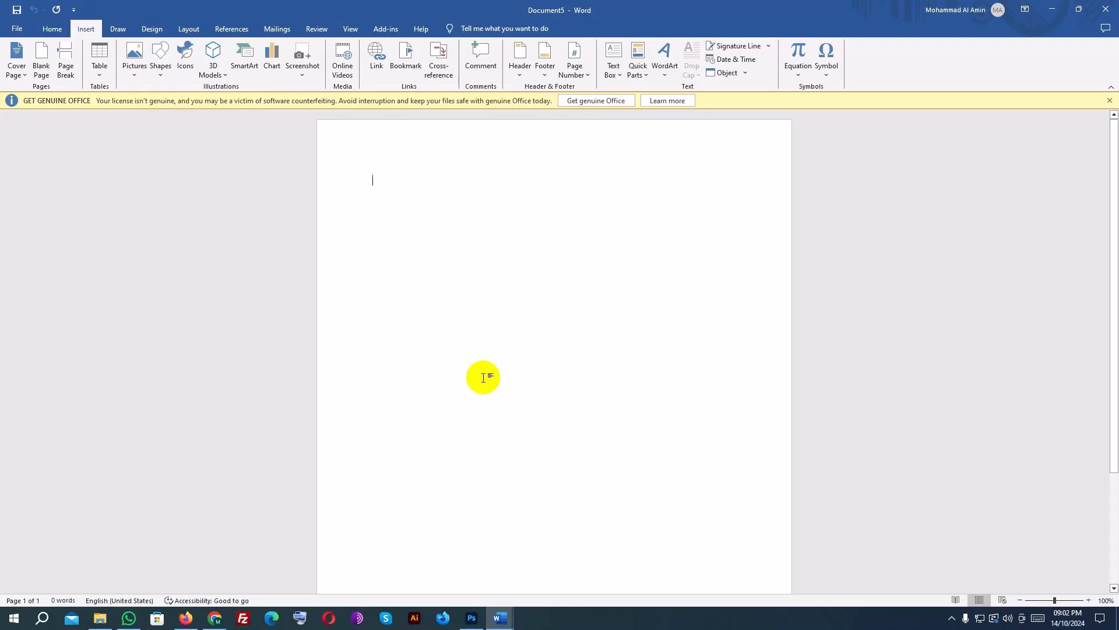
Add a Blank (Three Columns) header and fill its placeholders with a person's full name, "Project Proposal" and "October 2024".
{"action": "left_click", "coordinate": [522, 52]}
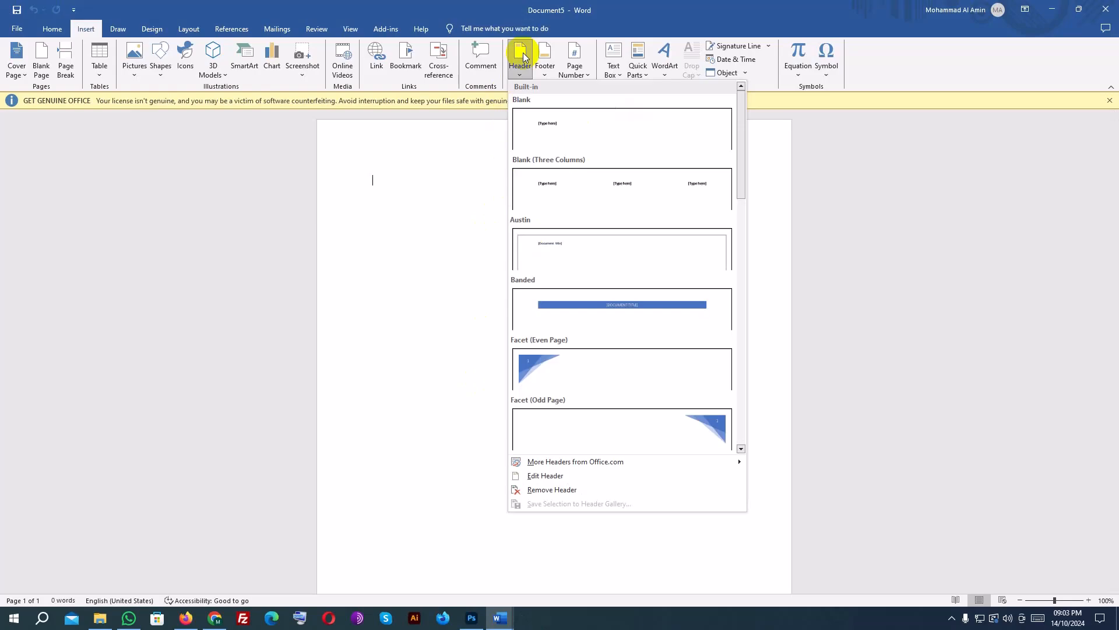
{"action": "left_click", "coordinate": [572, 188]}
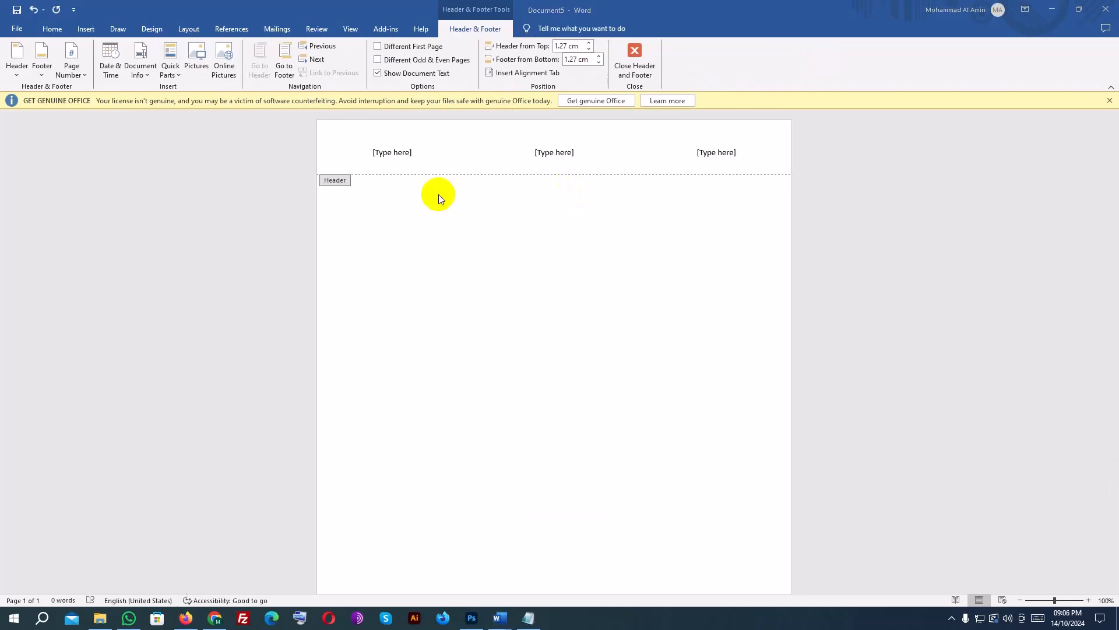
{"action": "left_click", "coordinate": [400, 154]}
{"action": "type", "text": "John Doe"}
{"action": "triple_click", "coordinate": [560, 154]}
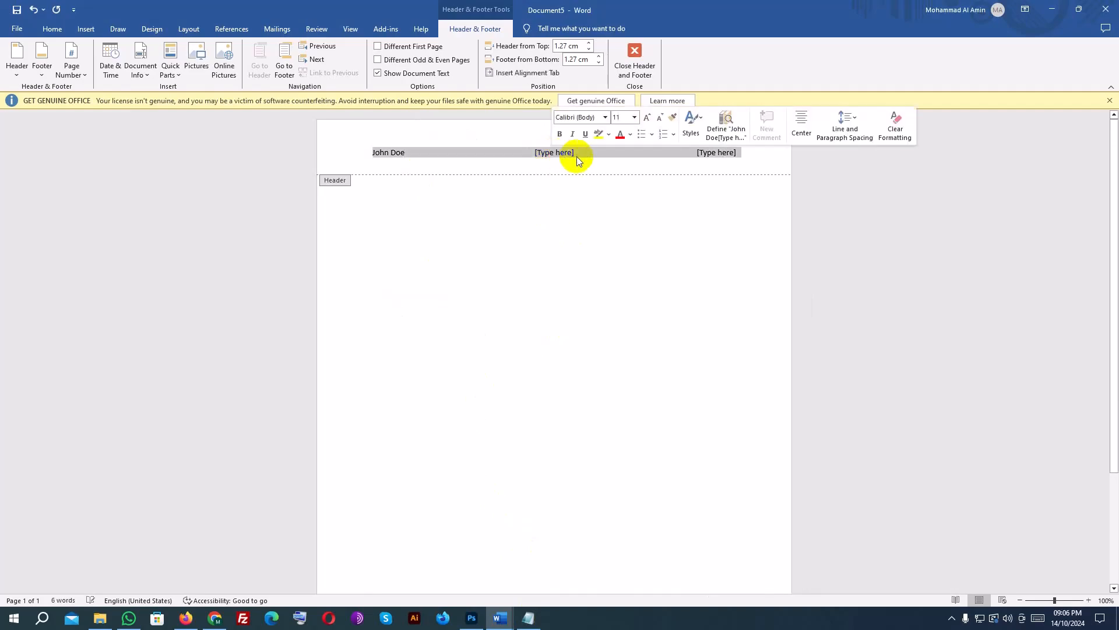
{"action": "left_click", "coordinate": [578, 156]}
{"action": "type", "text": "Project Proposal"}
{"action": "left_click", "coordinate": [714, 157]}
{"action": "type", "text": "October 2024"}
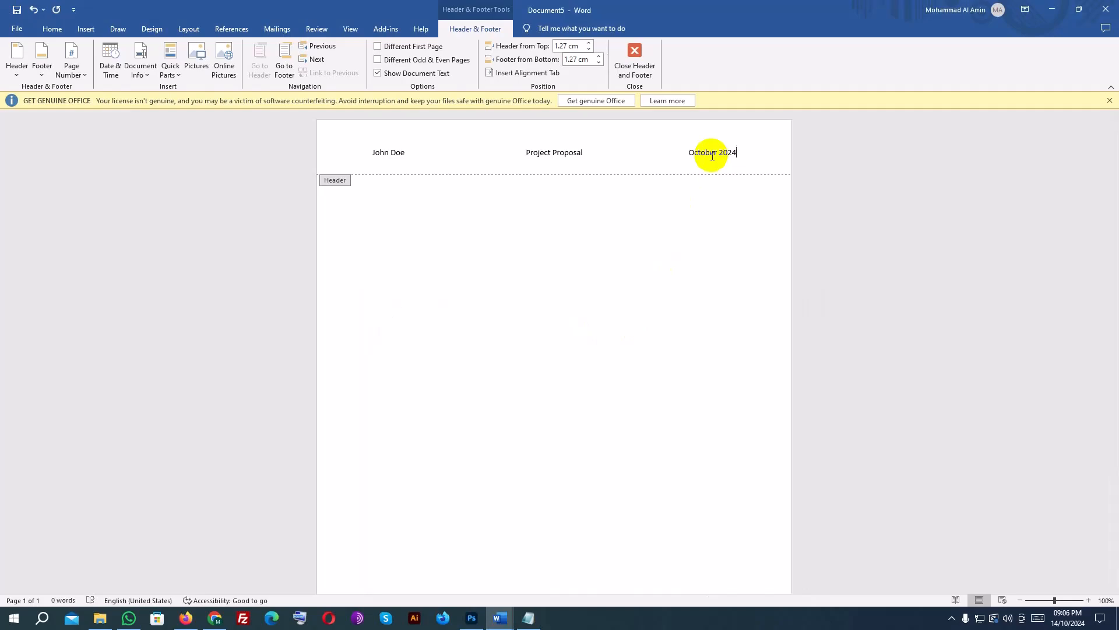
Format the person's name in the header with the Algerian font at size 20.
{"action": "left_click_drag", "start_coordinate": [371, 152], "coordinate": [406, 152]}
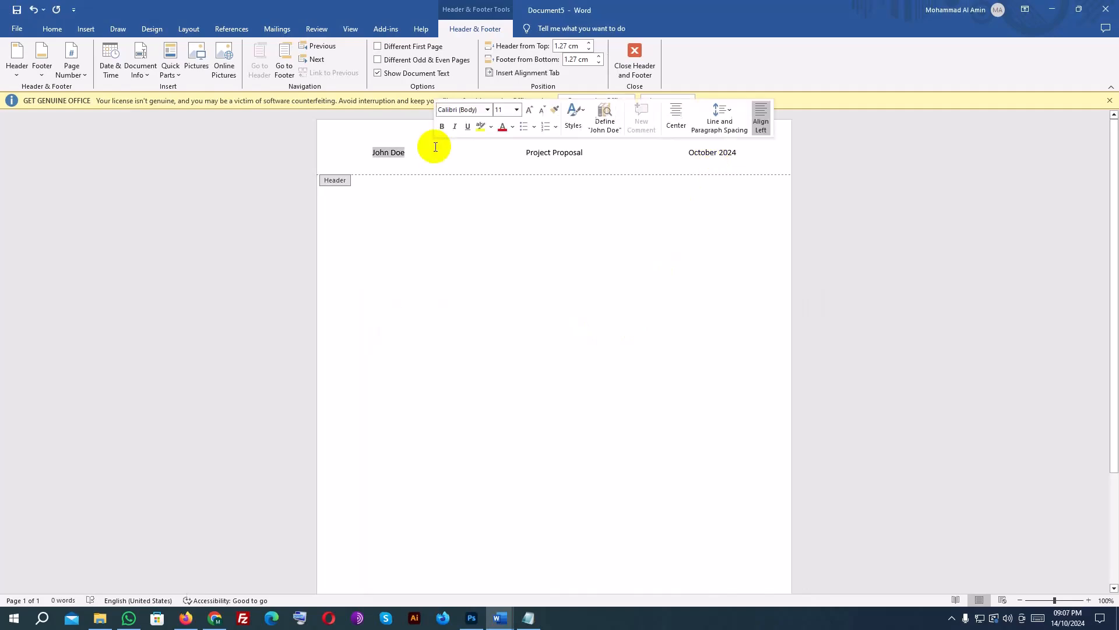
{"action": "left_click", "coordinate": [487, 109]}
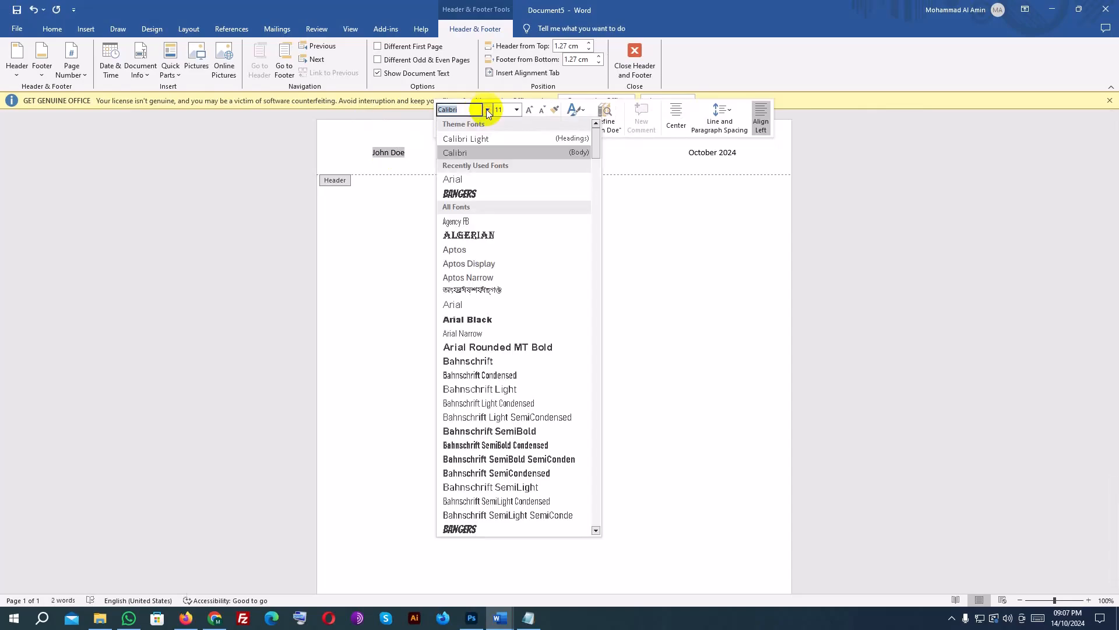
{"action": "left_click", "coordinate": [471, 235]}
{"action": "left_click", "coordinate": [516, 110]}
{"action": "left_click", "coordinate": [499, 211]}
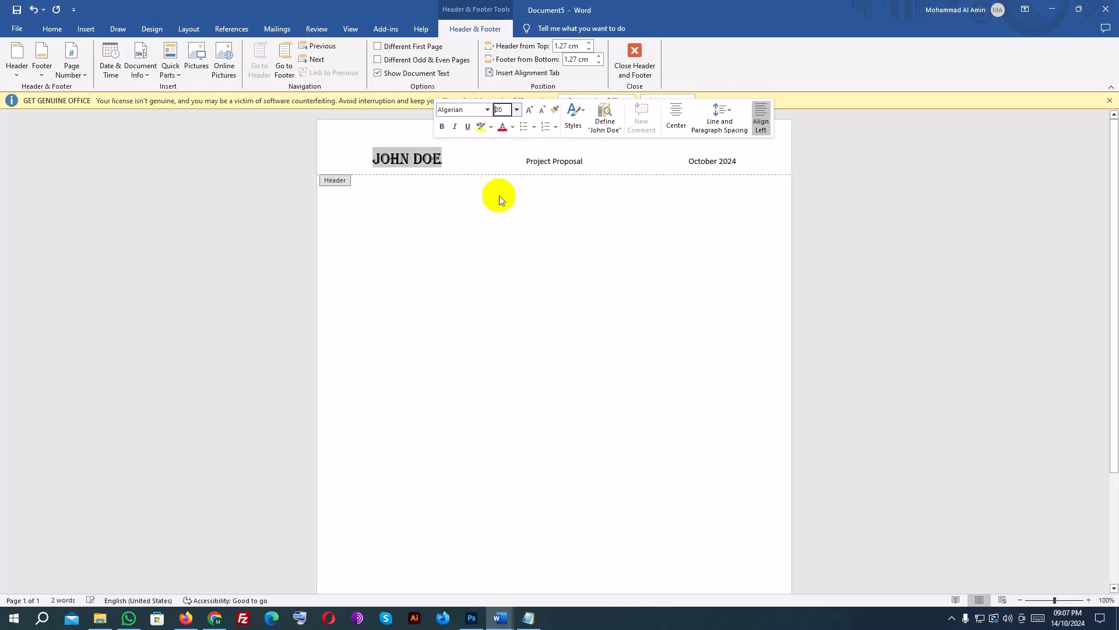
{"action": "left_click", "coordinate": [518, 161]}
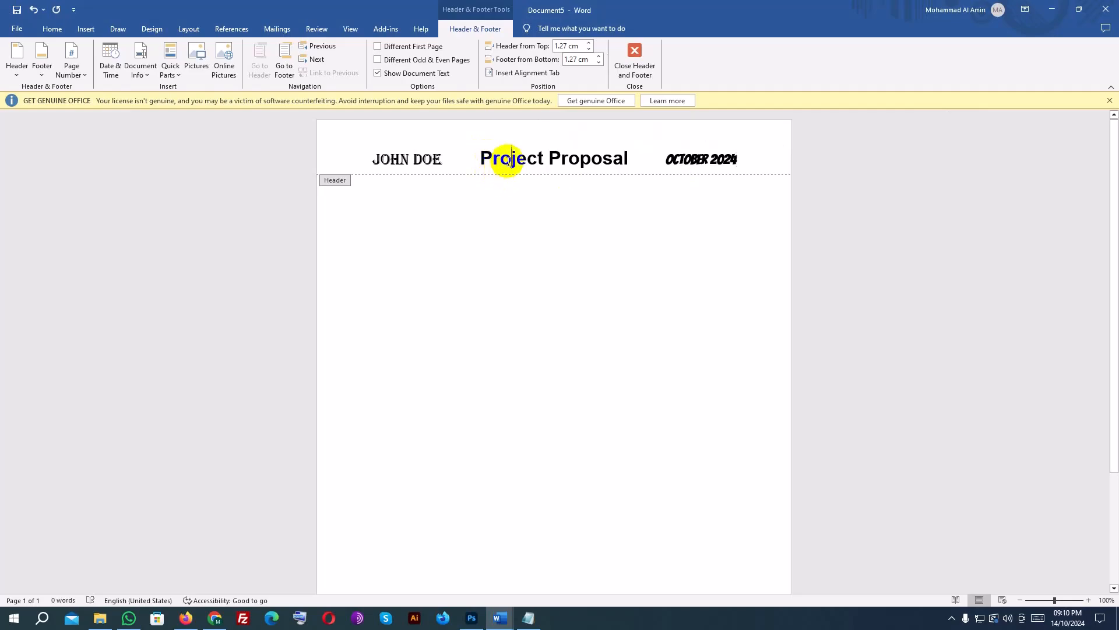
Insert a built-in Blank footer and replace its placeholder with "Developer Maddy".
{"action": "left_click", "coordinate": [86, 32]}
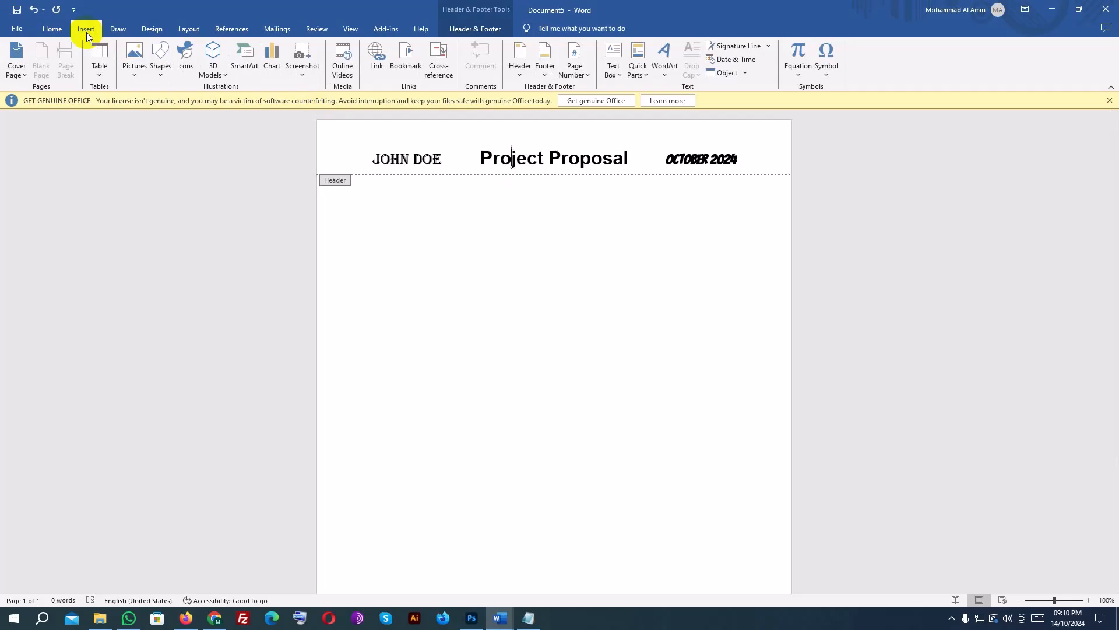
{"action": "left_click", "coordinate": [544, 61]}
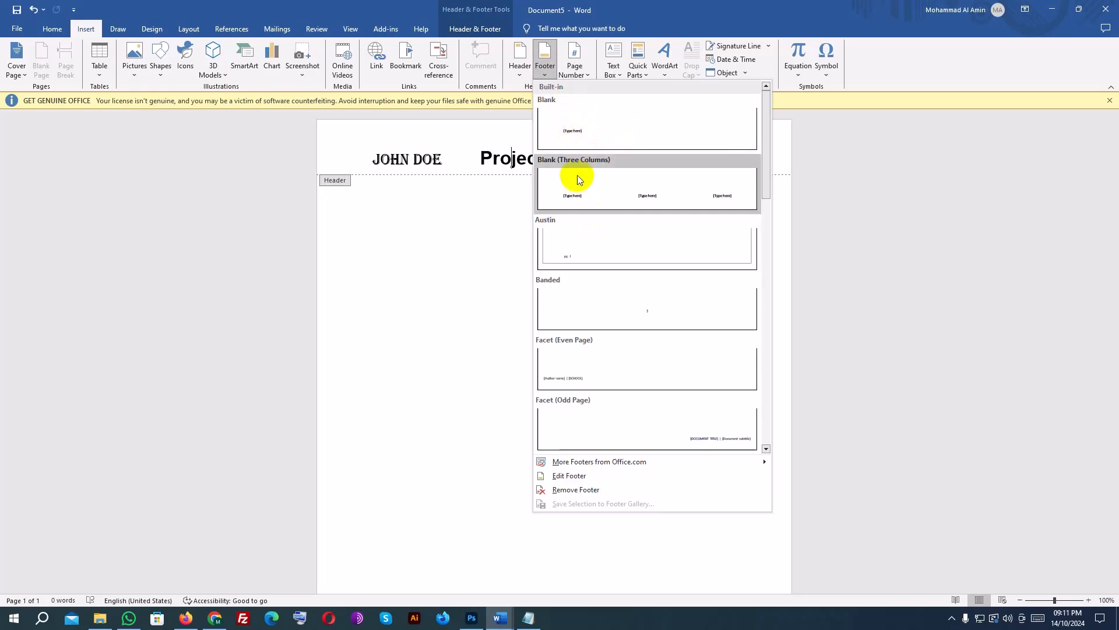
{"action": "left_click", "coordinate": [618, 123]}
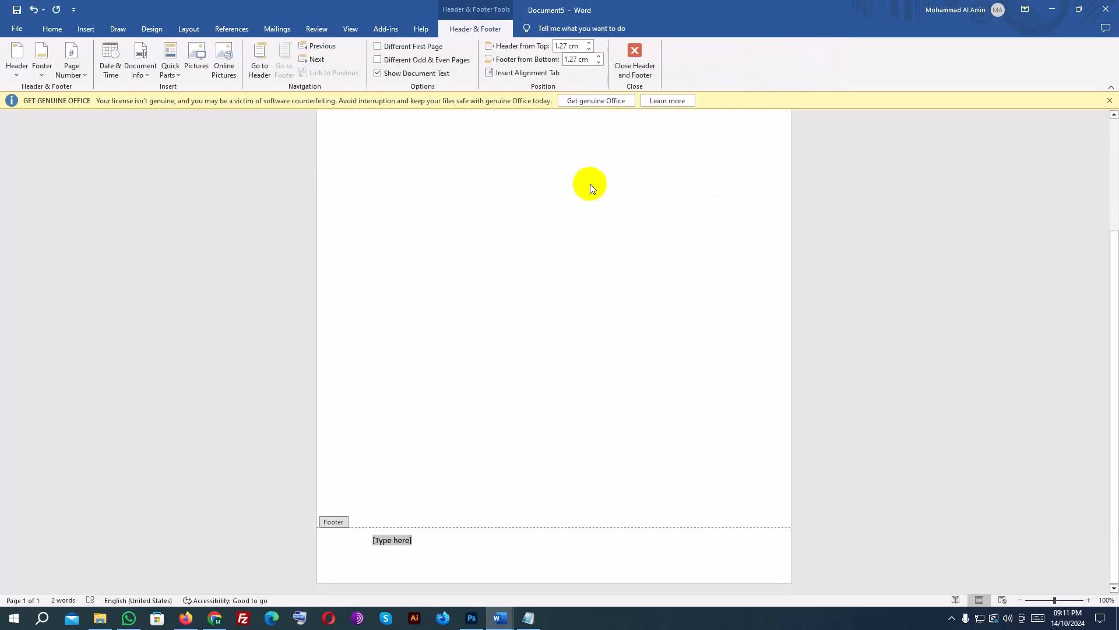
{"action": "mouse_move", "coordinate": [529, 618]}
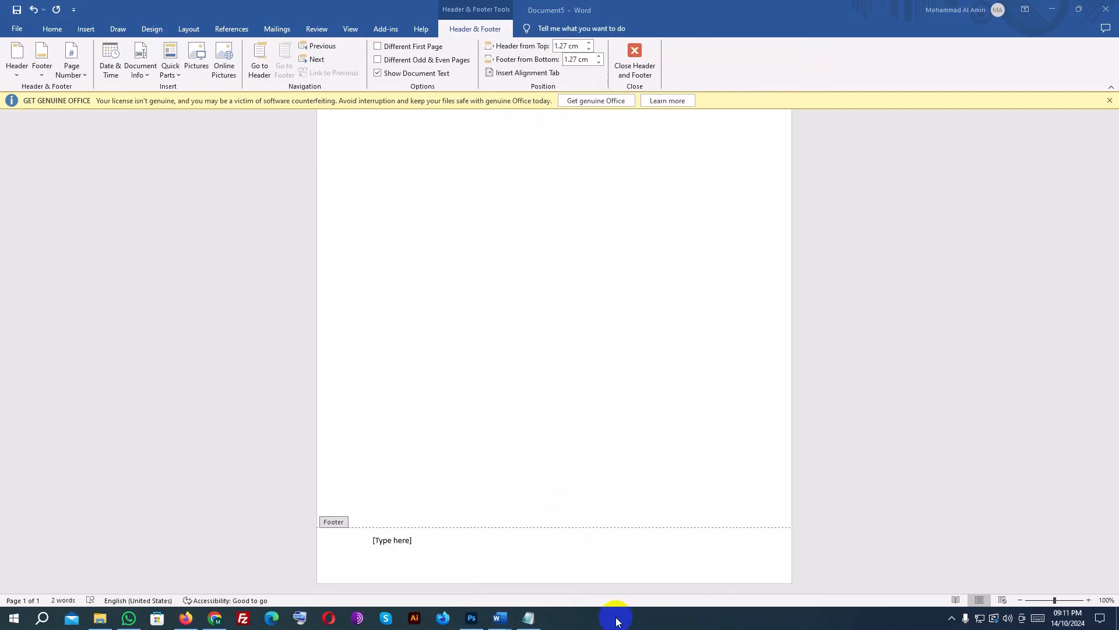
{"action": "left_click", "coordinate": [420, 542]}
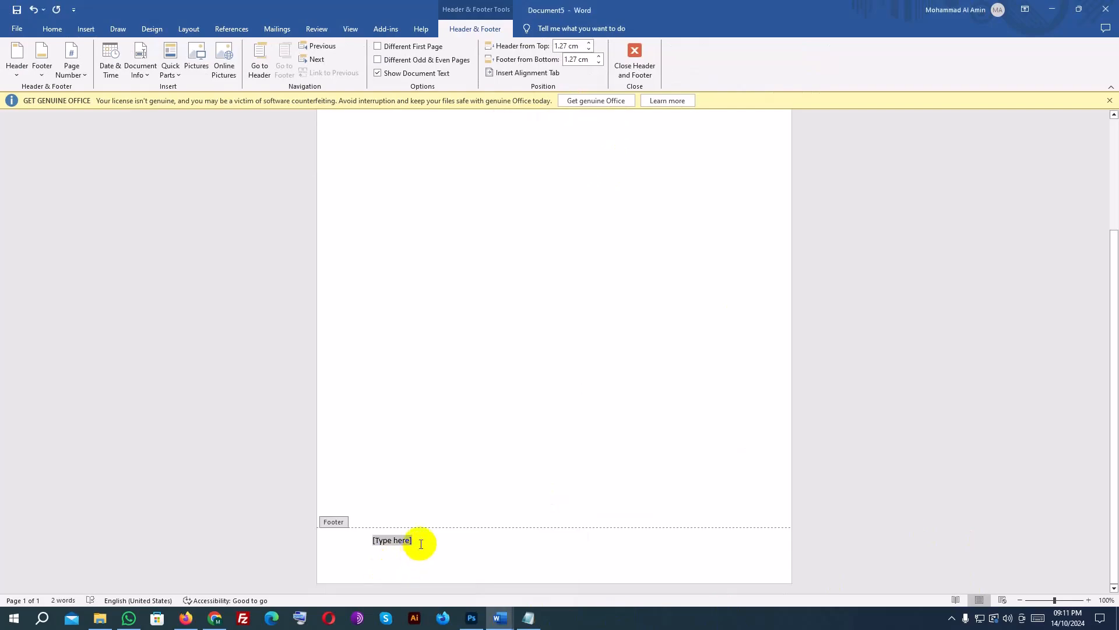
{"action": "type", "text": "Developer Maddy"}
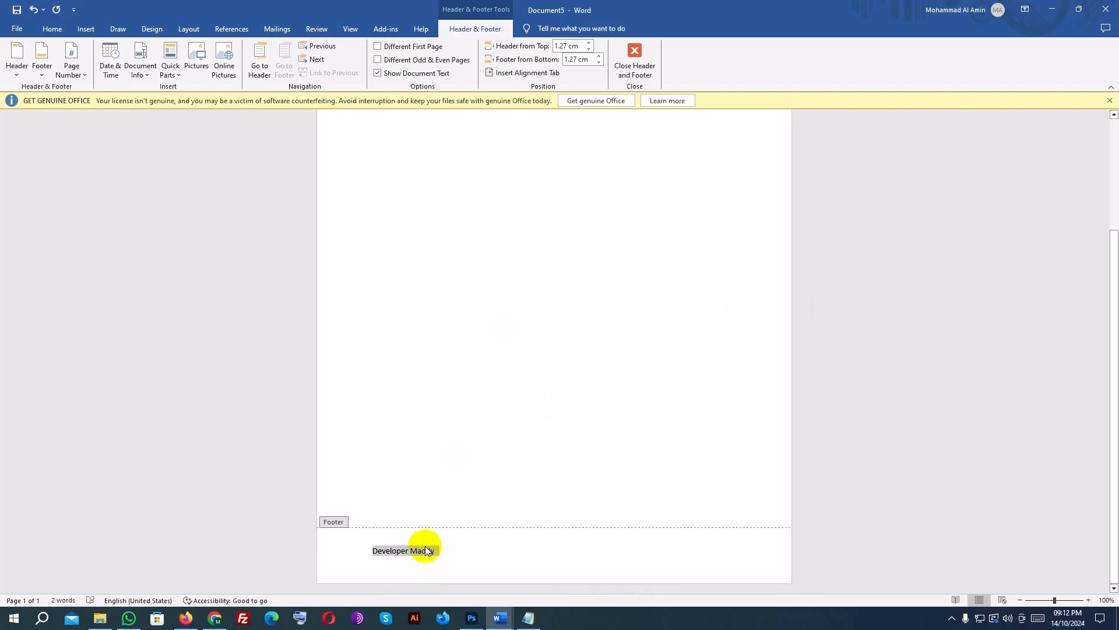
Format the footer text as bold and centered, in Bahnschrift SemiBold at size 24.
{"action": "left_click", "coordinate": [422, 552]}
{"action": "triple_click", "coordinate": [422, 552]}
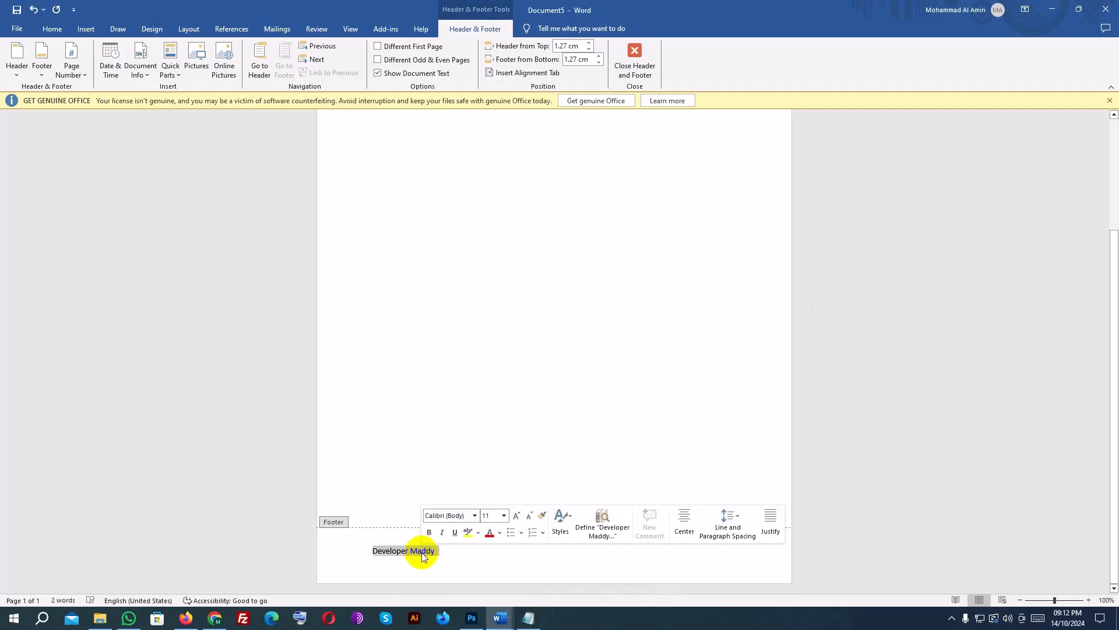
{"action": "left_click", "coordinate": [429, 531]}
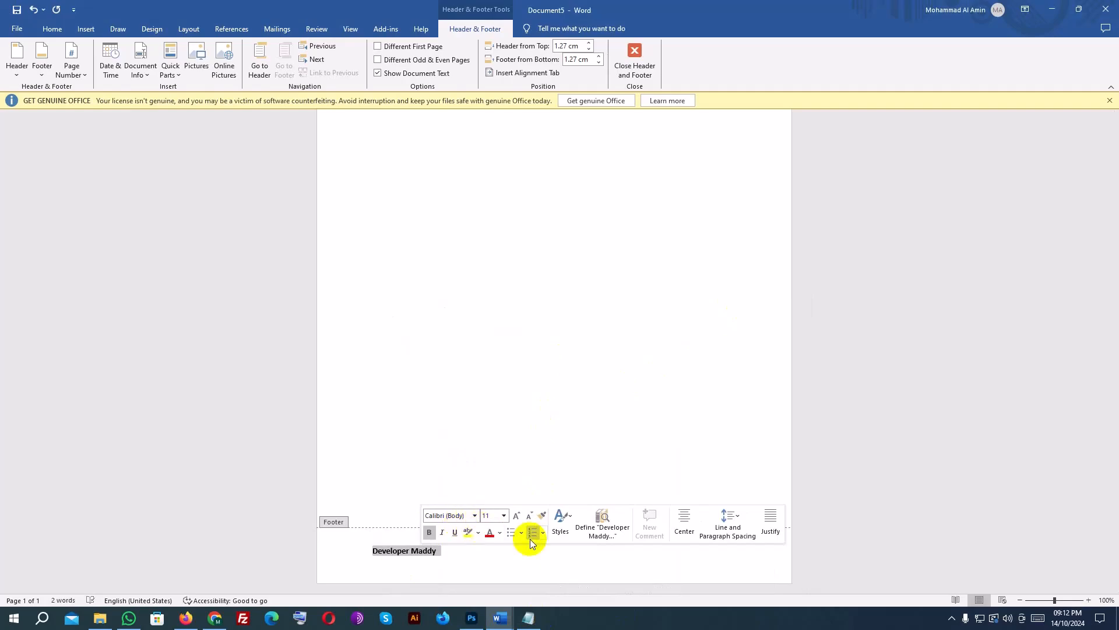
{"action": "left_click", "coordinate": [684, 522]}
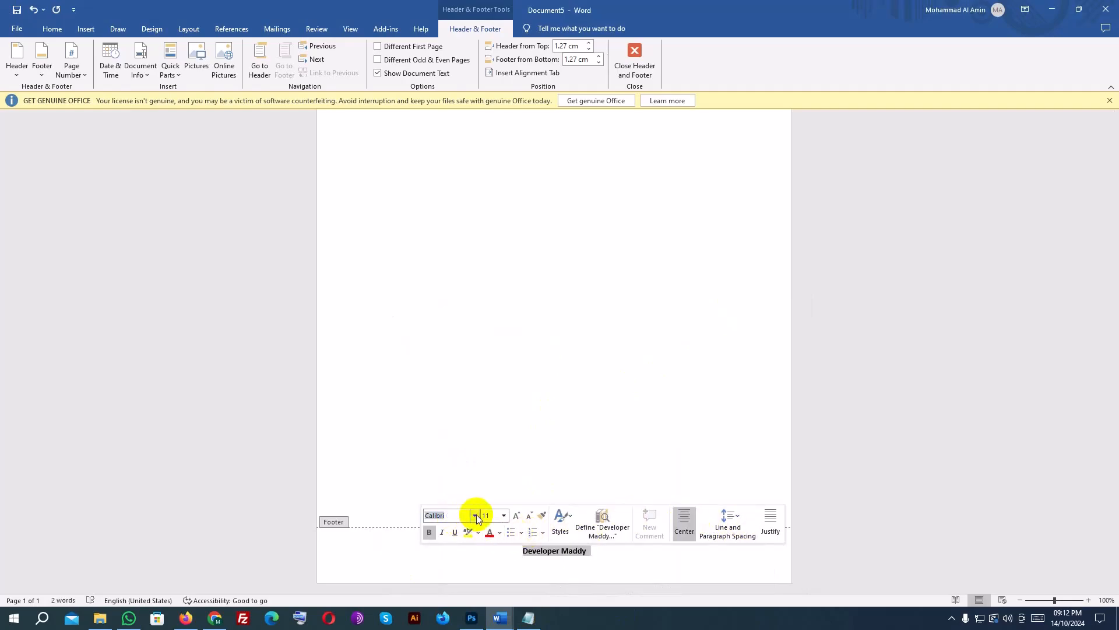
{"action": "left_click", "coordinate": [474, 515]}
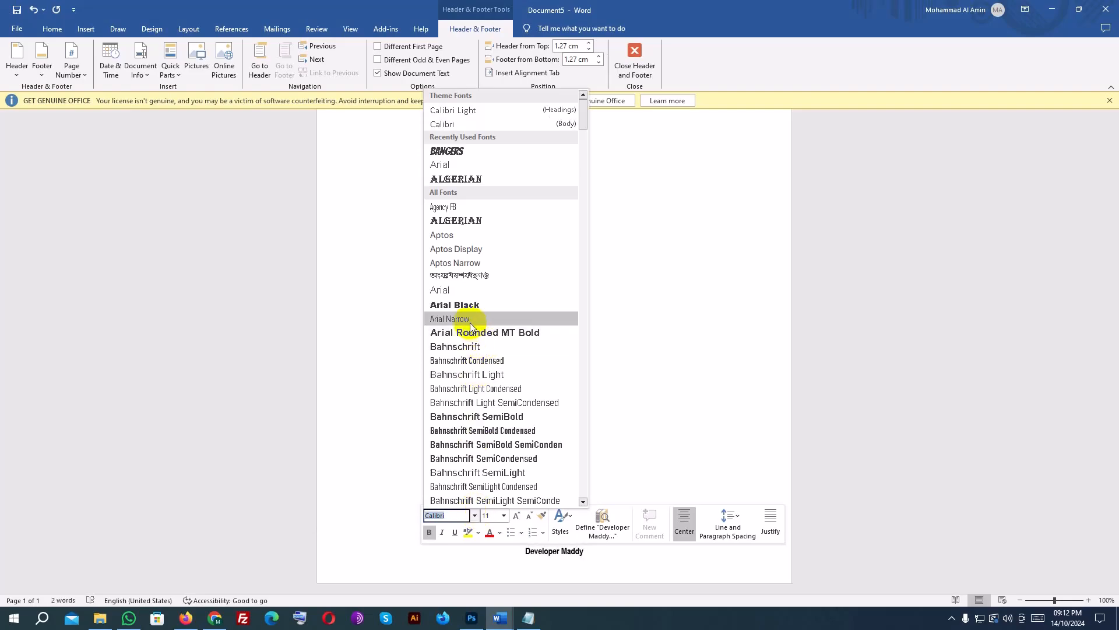
{"action": "left_click", "coordinate": [464, 416]}
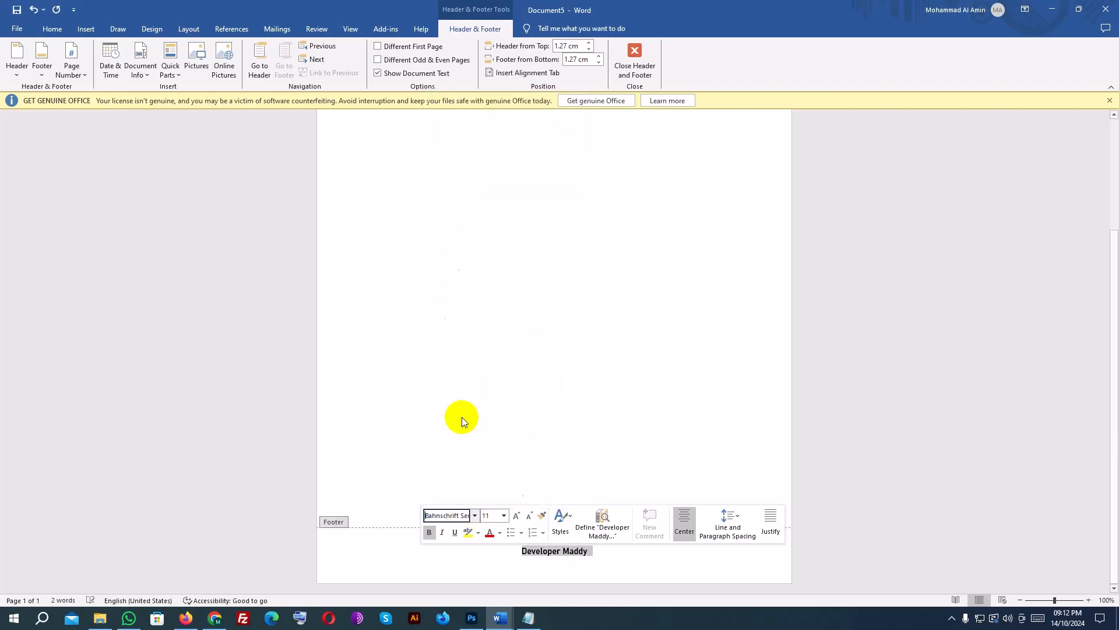
{"action": "left_click", "coordinate": [504, 515]}
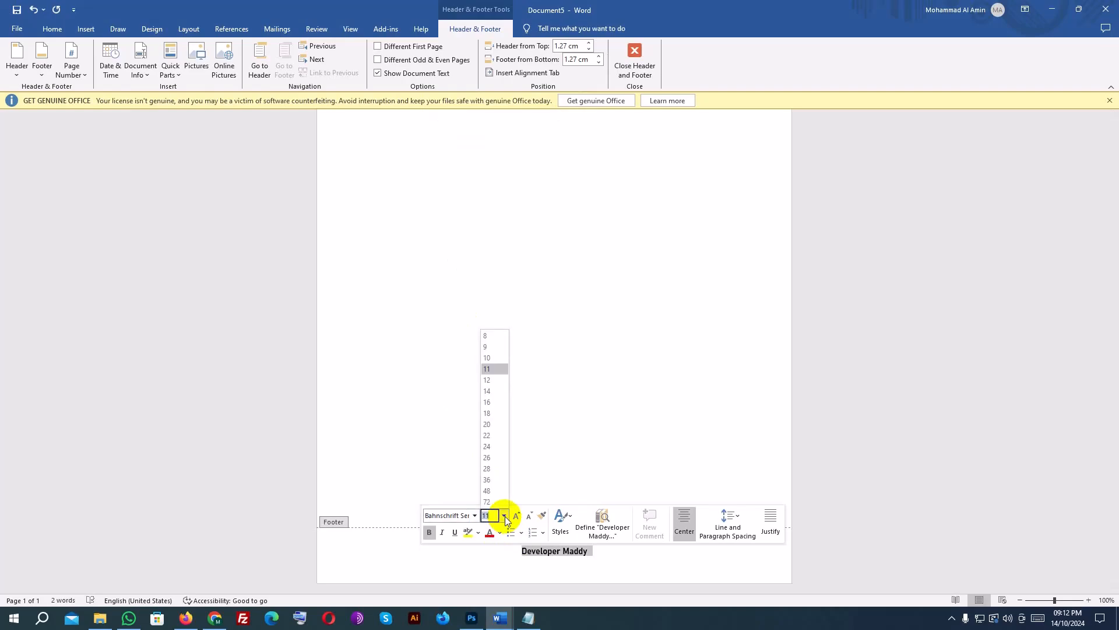
{"action": "left_click", "coordinate": [487, 447]}
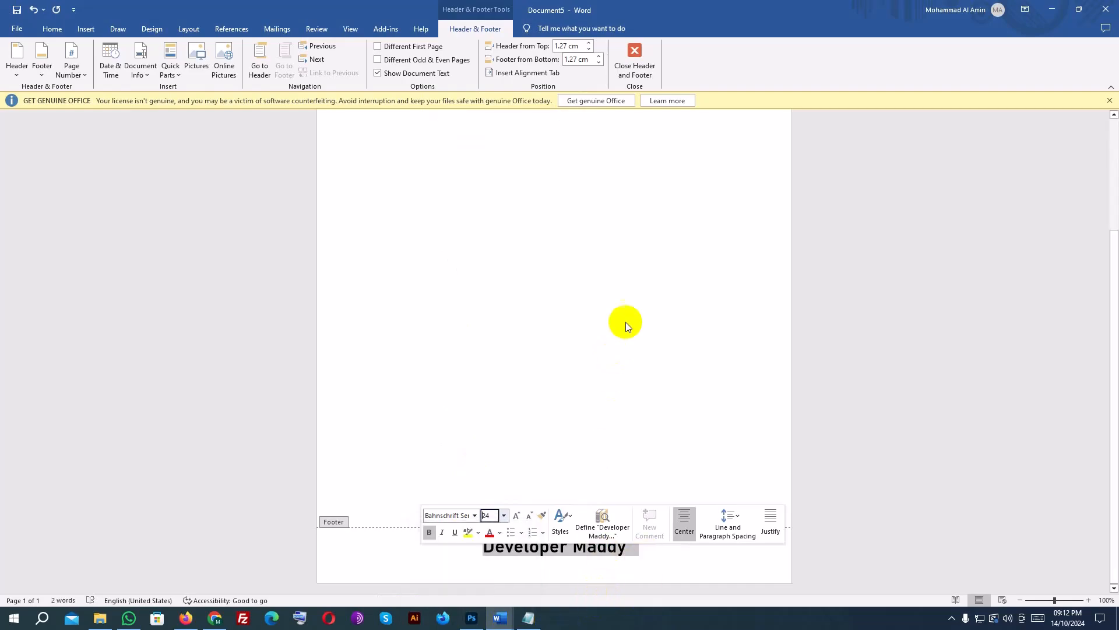
{"action": "key", "text": "Print"}
{"action": "left_click_drag", "start_coordinate": [604, 30], "coordinate": [675, 109]}
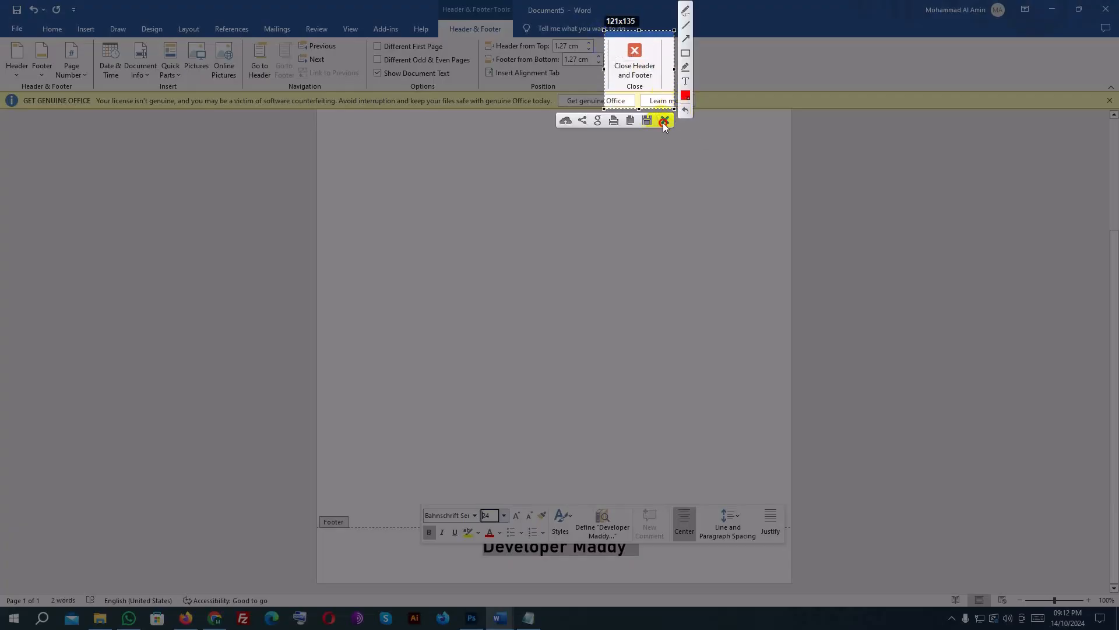
{"action": "left_click", "coordinate": [664, 120]}
Exit header and footer editing and check the header and footer on the page.
{"action": "left_click", "coordinate": [636, 65]}
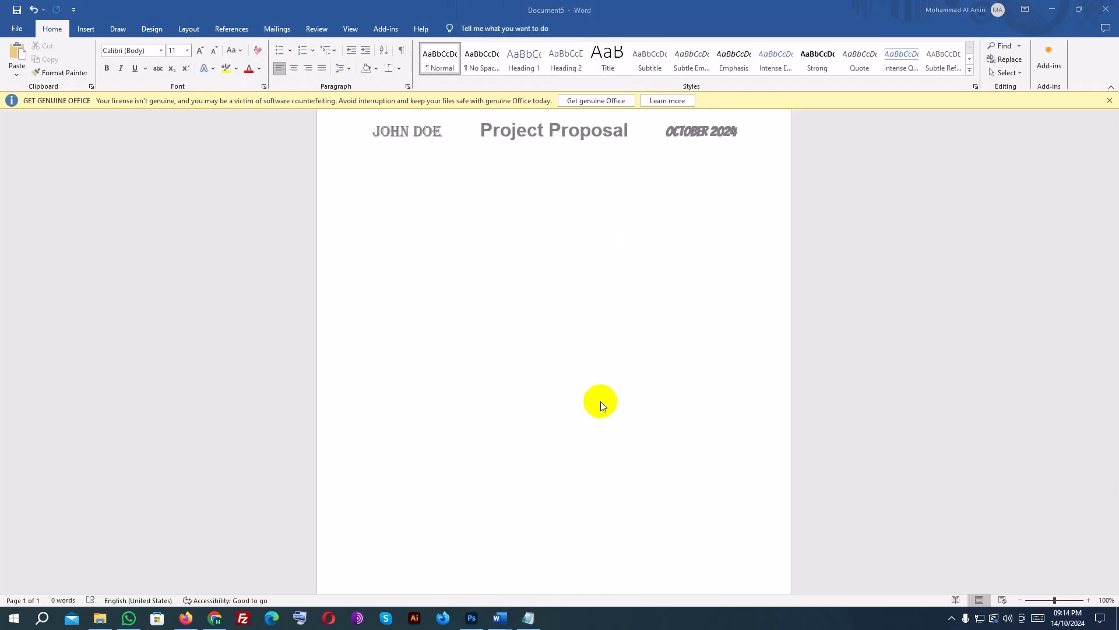
{"action": "scroll", "coordinate": [593, 398], "scroll_direction": "down", "scroll_amount": 8}
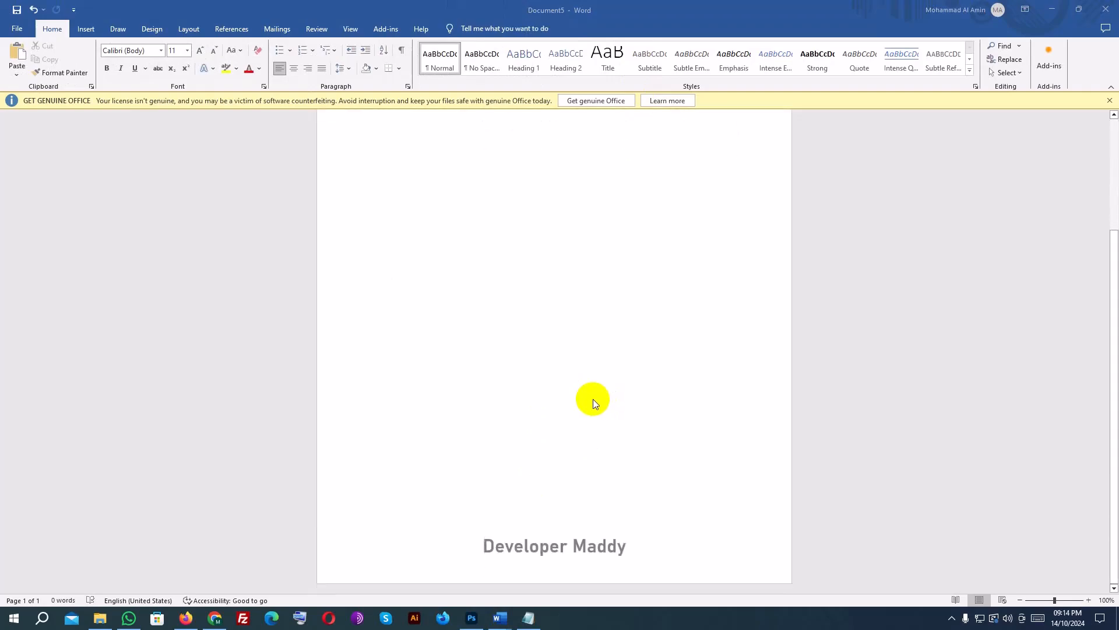